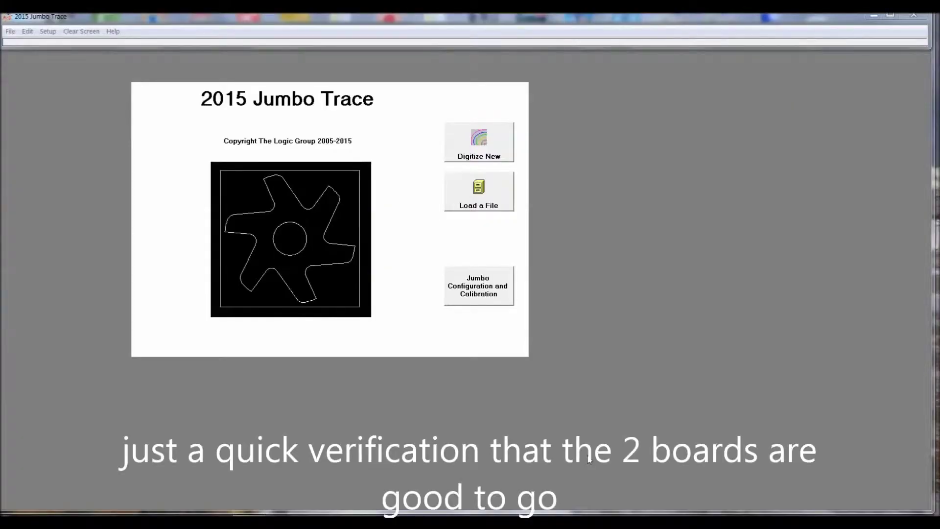
Run the Test Tablet check on Tablet 1 and Tablet 2 in Jumbo Configuration and Calibration, then close it.
{"action": "left_click", "coordinate": [478, 293]}
{"action": "left_click", "coordinate": [78, 214]}
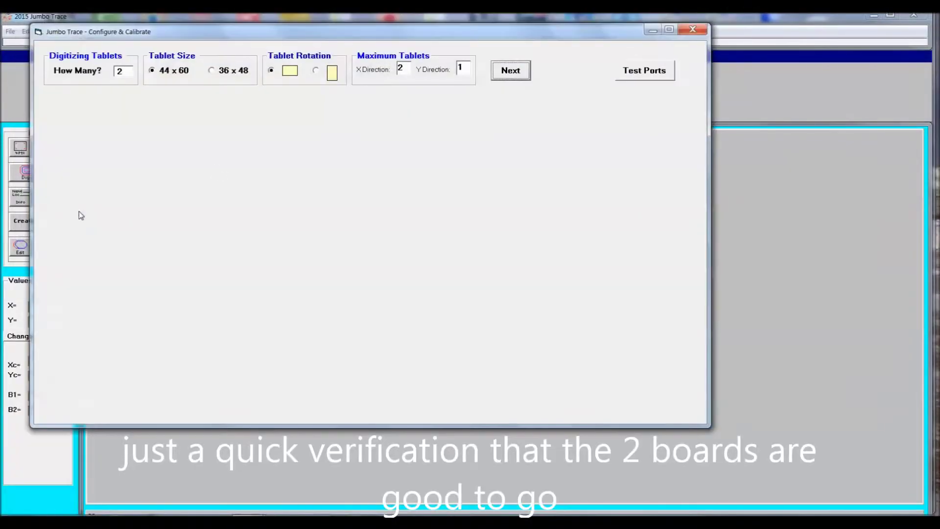
{"action": "left_click", "coordinate": [515, 77]}
{"action": "left_click", "coordinate": [96, 139]}
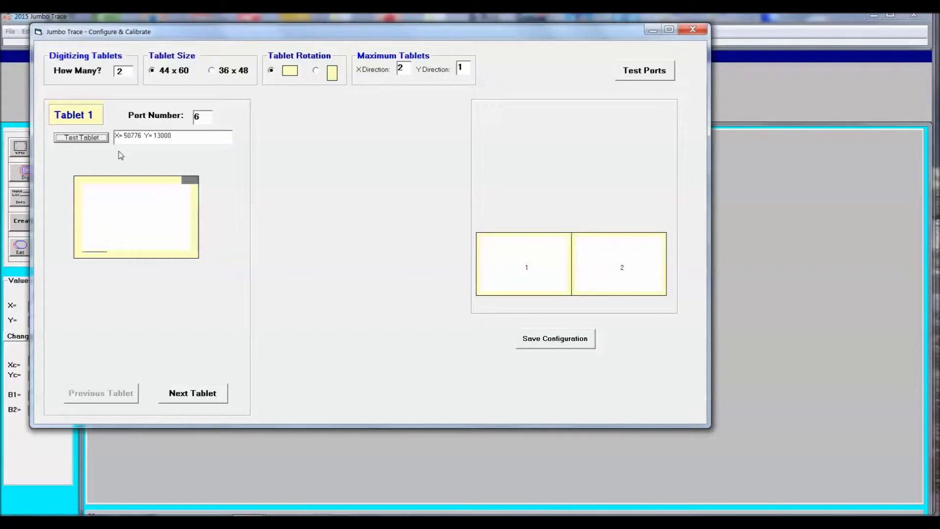
{"action": "left_click", "coordinate": [194, 392]}
{"action": "left_click", "coordinate": [100, 140]}
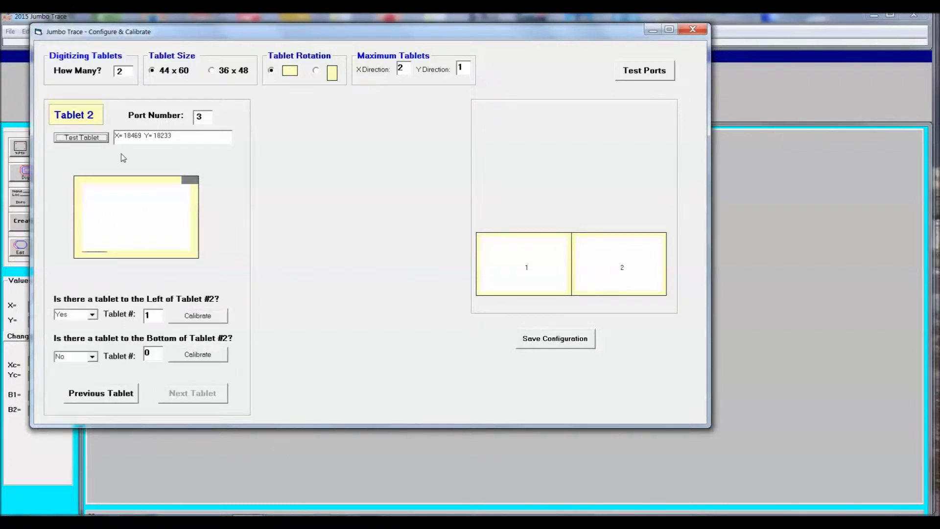
{"action": "left_click", "coordinate": [705, 29]}
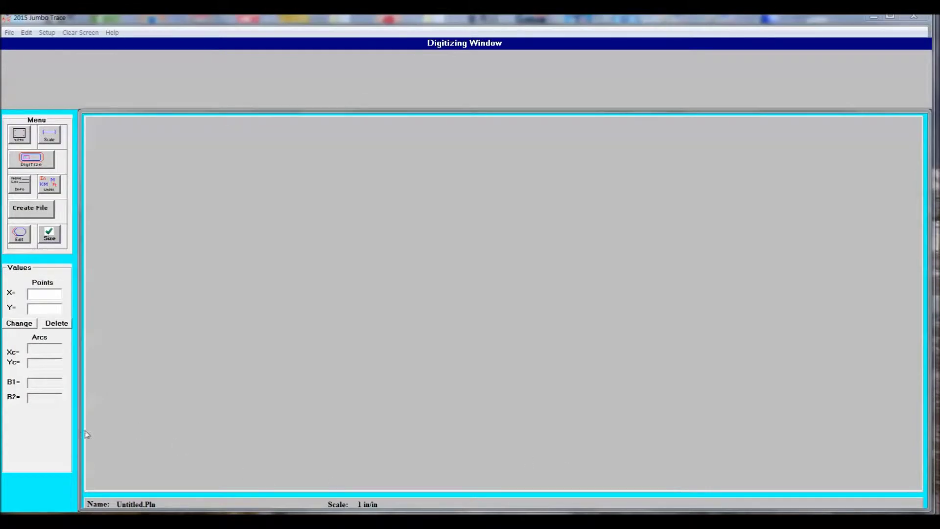
Start a new 4Pts trace and dismiss the reference-points message.
{"action": "left_click", "coordinate": [19, 140]}
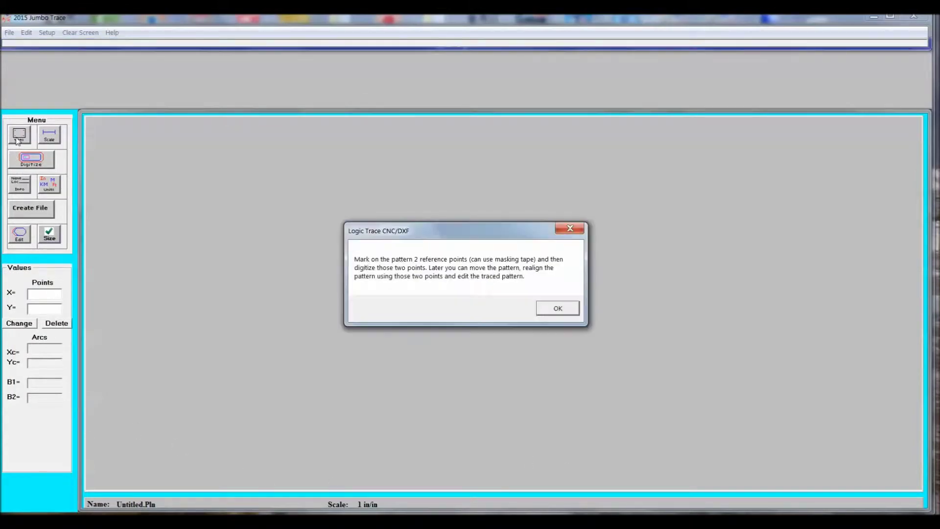
{"action": "left_click", "coordinate": [557, 309]}
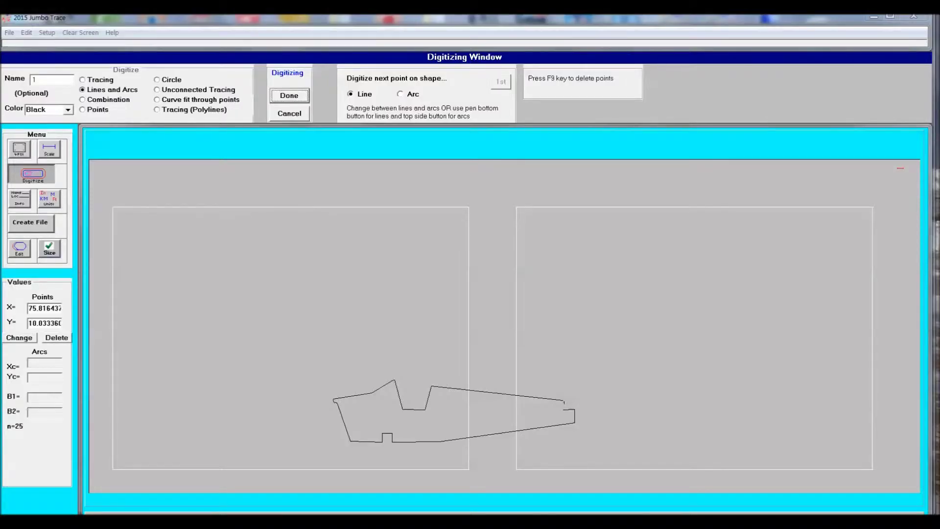
Close the outline to its start point and save it as DXF 'fuselage' in the aircraft drawing folder.
{"action": "key", "text": "Return"}
{"action": "left_click", "coordinate": [465, 300]}
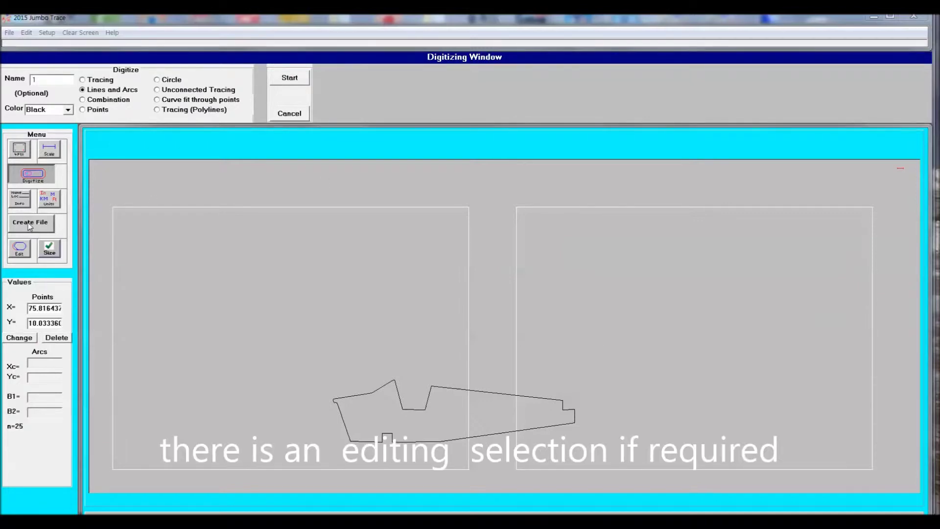
{"action": "left_click", "coordinate": [30, 223]}
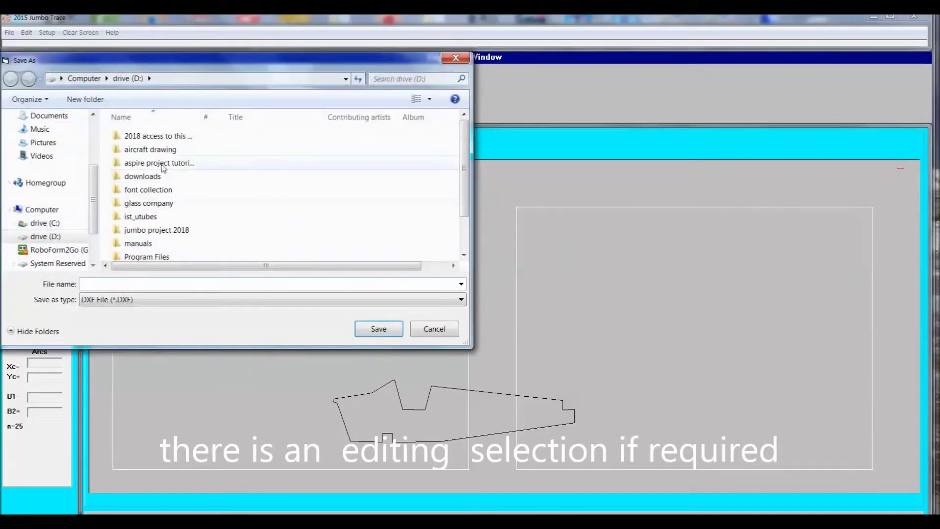
{"action": "double_click", "coordinate": [157, 150]}
{"action": "left_click", "coordinate": [121, 283]}
{"action": "type", "text": "f"}
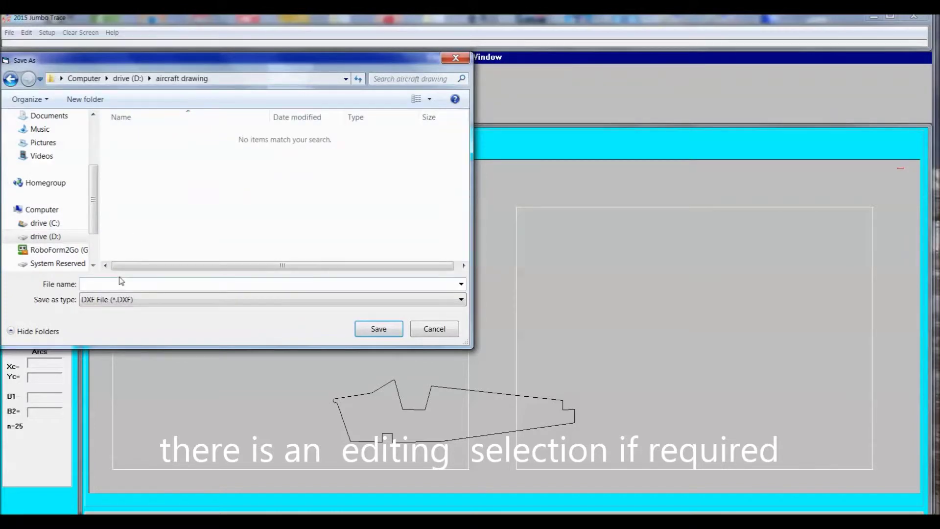
{"action": "type", "text": "usela"}
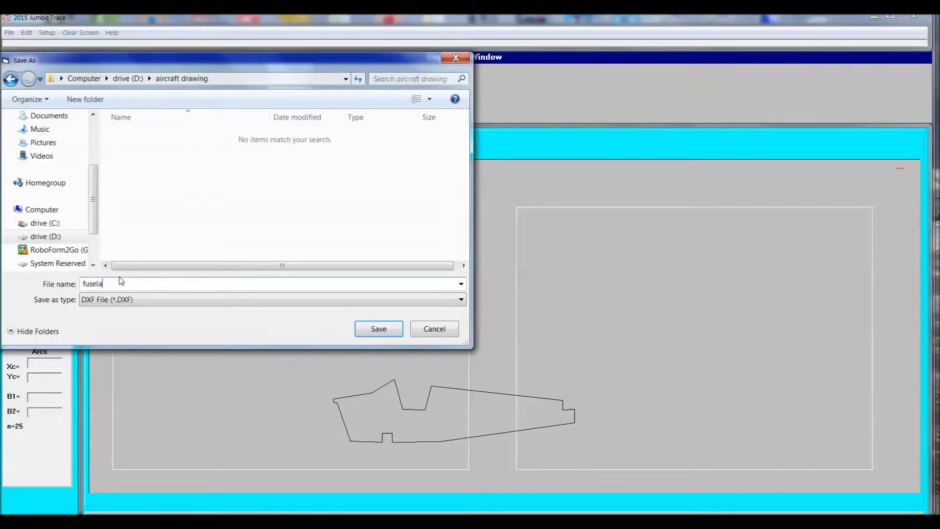
{"action": "type", "text": "ge"}
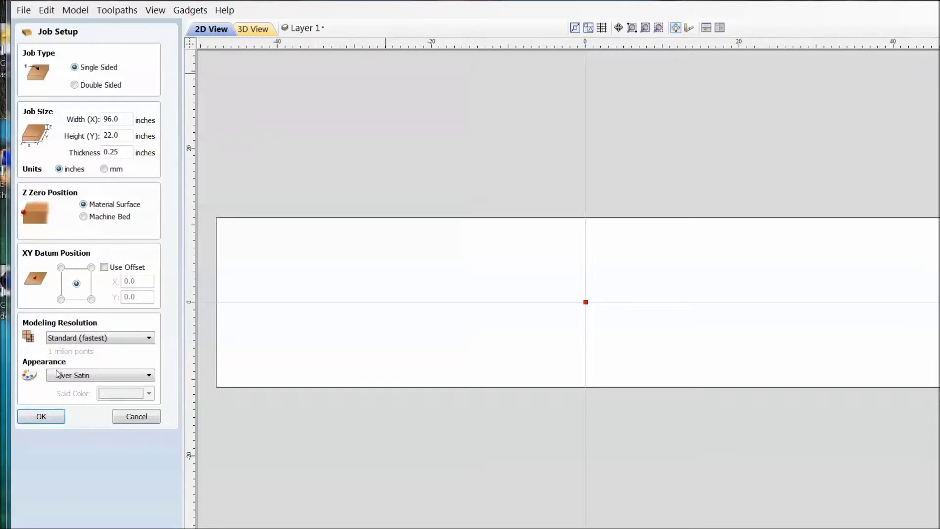
Accept the 96 × 22 inch job, then import fuselage1.dxf and centre it on the job.
{"action": "left_click", "coordinate": [41, 416]}
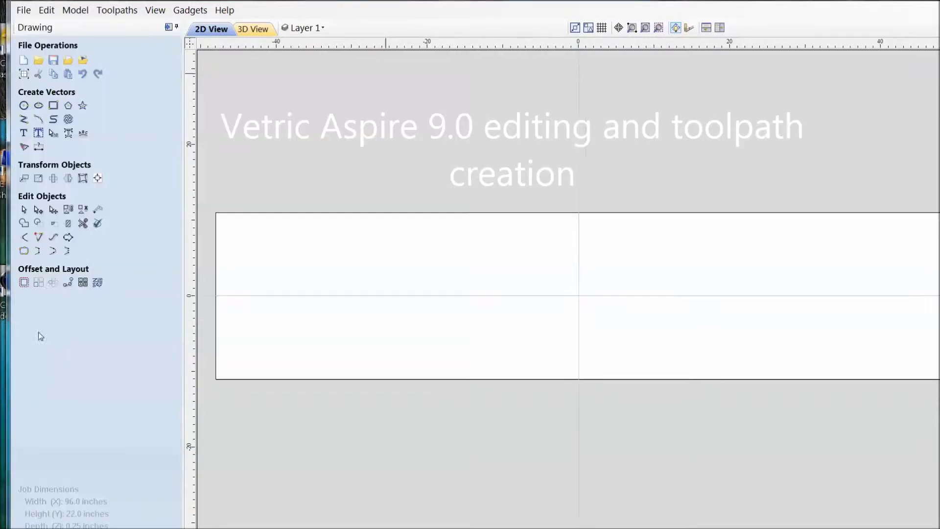
{"action": "left_click", "coordinate": [23, 10]}
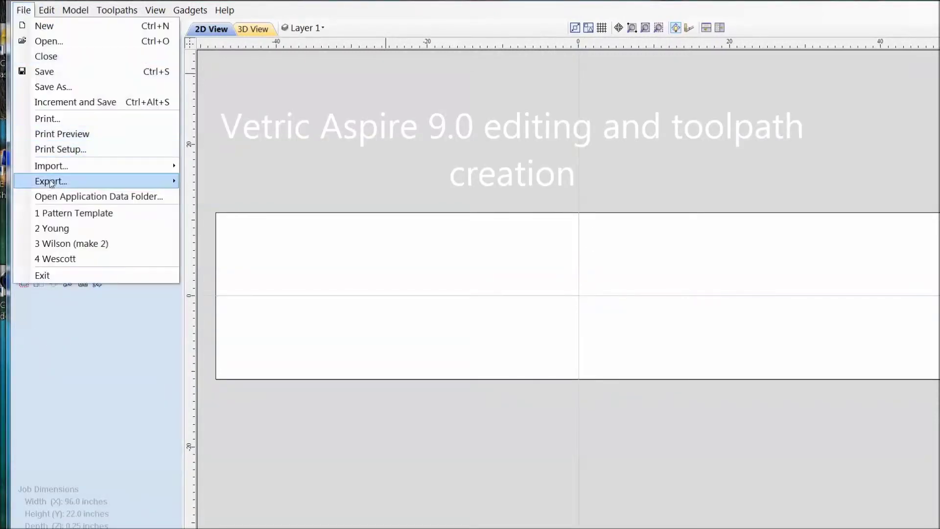
{"action": "mouse_move", "coordinate": [54, 169]}
{"action": "left_click", "coordinate": [249, 167]}
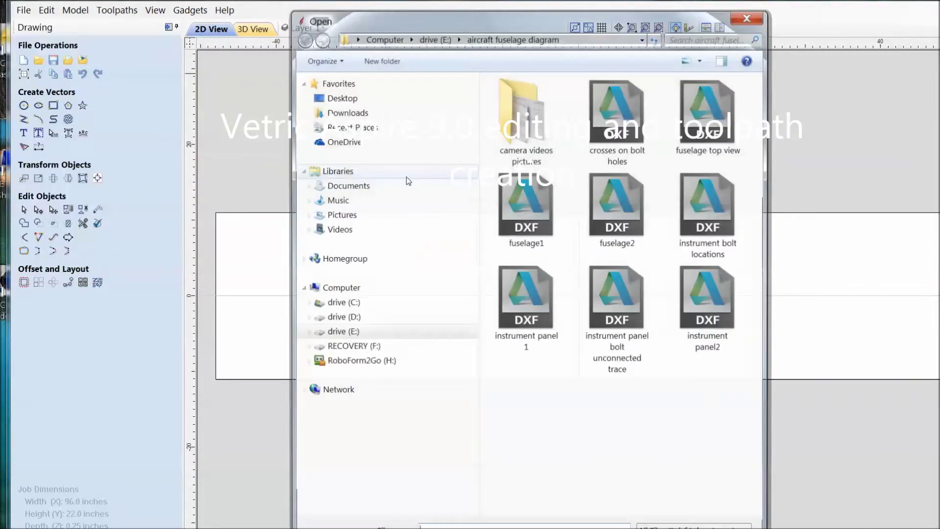
{"action": "left_click", "coordinate": [538, 215]}
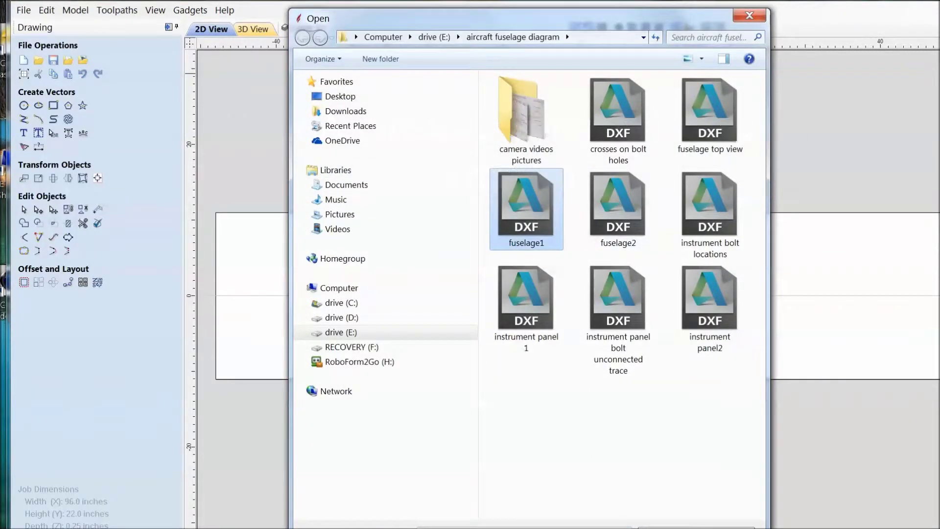
{"action": "left_click", "coordinate": [647, 524]}
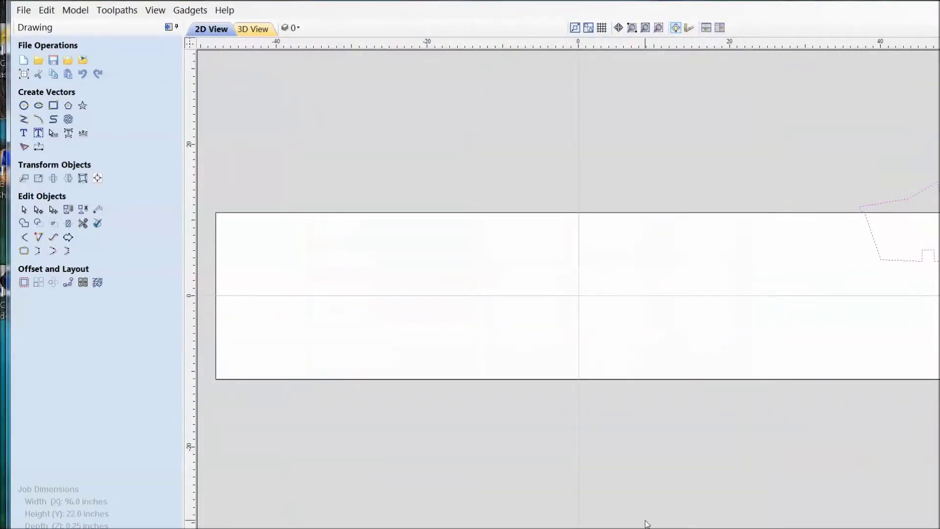
{"action": "key", "text": "F9"}
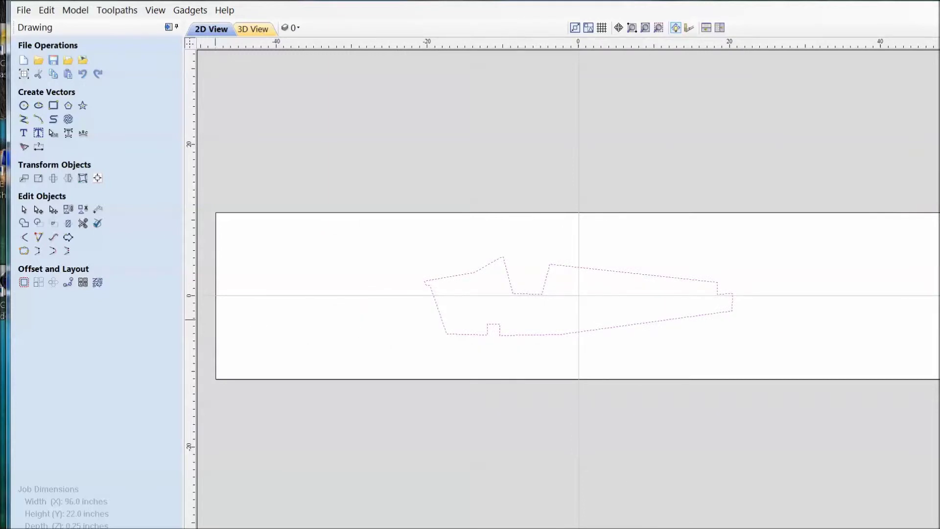
Scale the fuselage1 outline to 200% width with Set Size.
{"action": "left_click", "coordinate": [38, 178]}
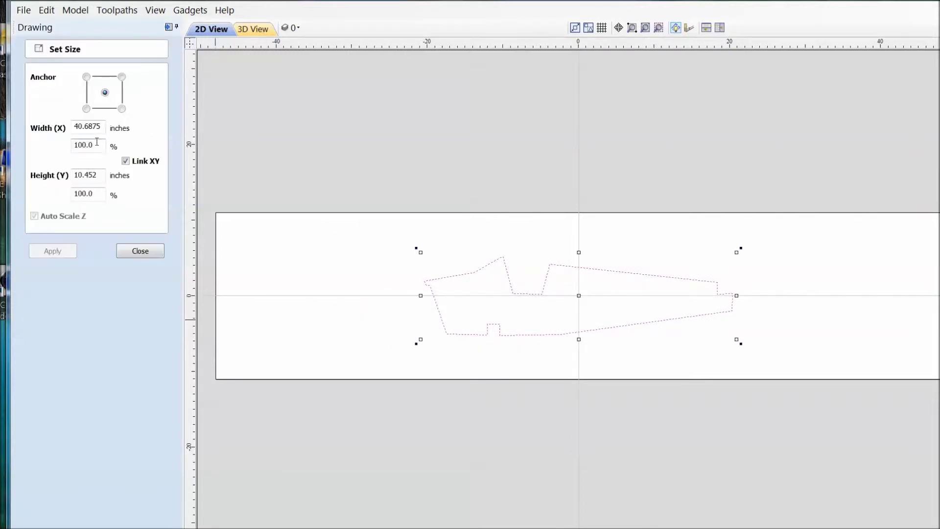
{"action": "left_click_drag", "start_coordinate": [94, 145], "coordinate": [74, 145]}
{"action": "type", "text": "200"}
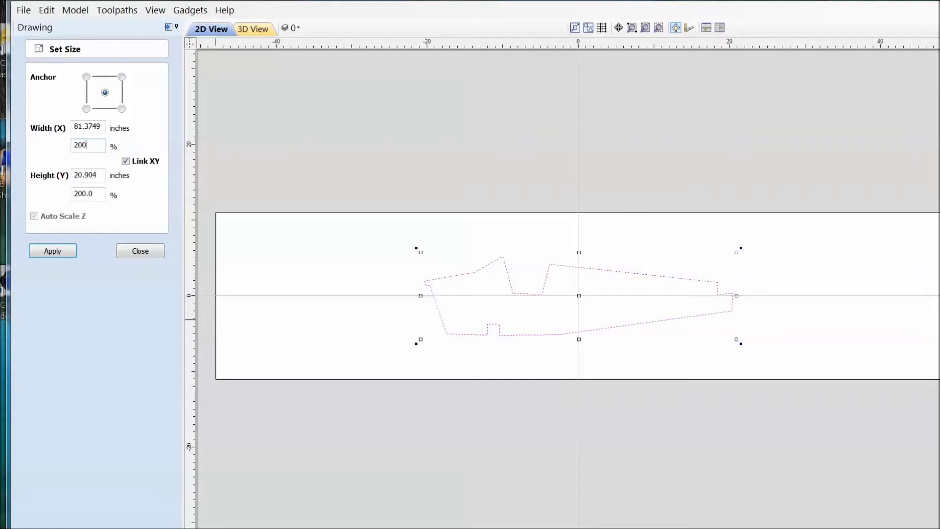
{"action": "left_click", "coordinate": [55, 252]}
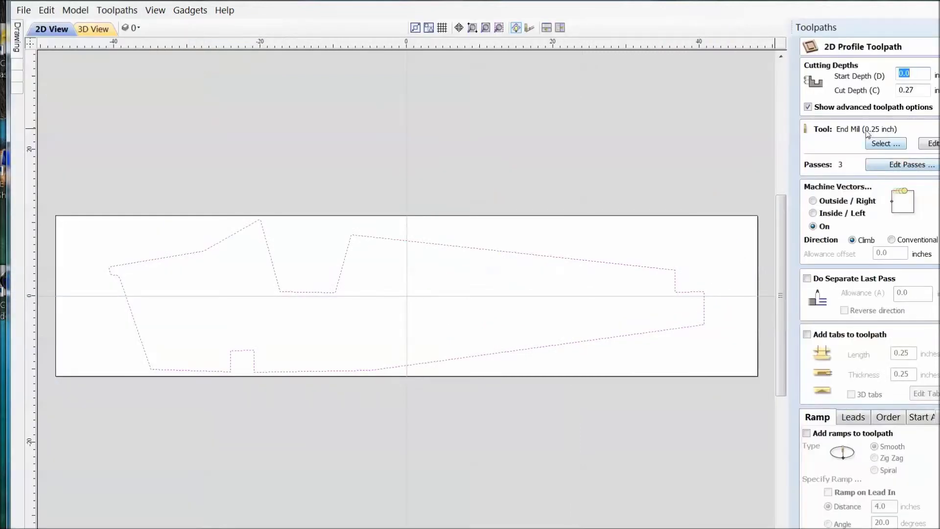
Set the profile toolpath to cut in 2 passes and enable Add tabs to toolpath.
{"action": "left_click", "coordinate": [921, 93]}
{"action": "left_click", "coordinate": [884, 168]}
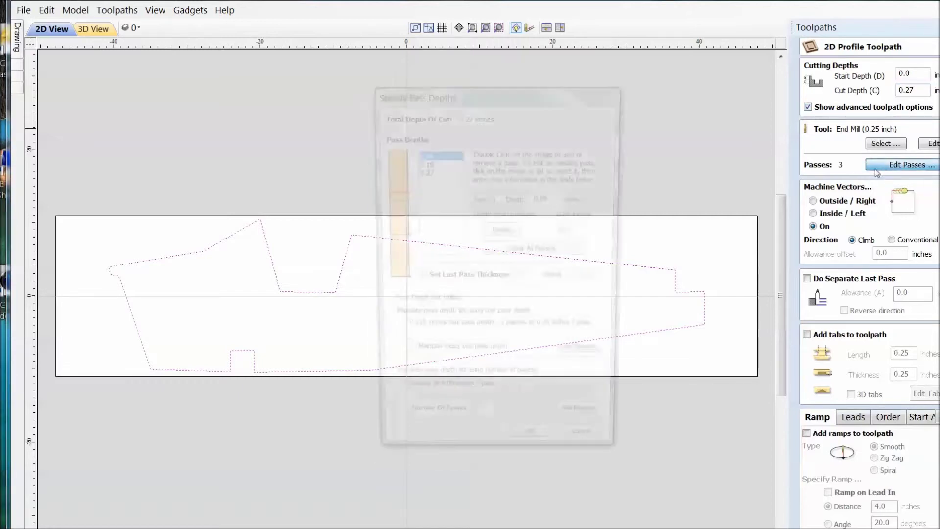
{"action": "left_click", "coordinate": [500, 432]}
{"action": "left_click", "coordinate": [534, 454]}
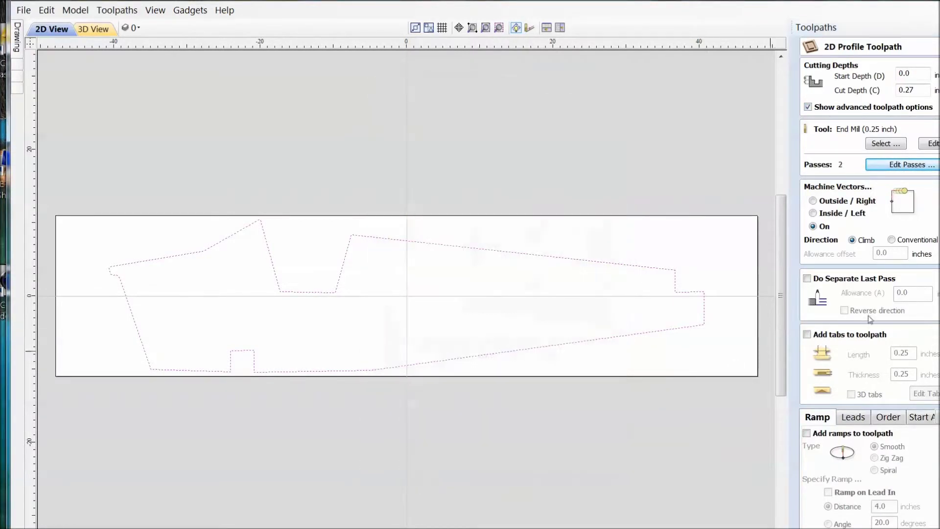
{"action": "left_click", "coordinate": [807, 334]}
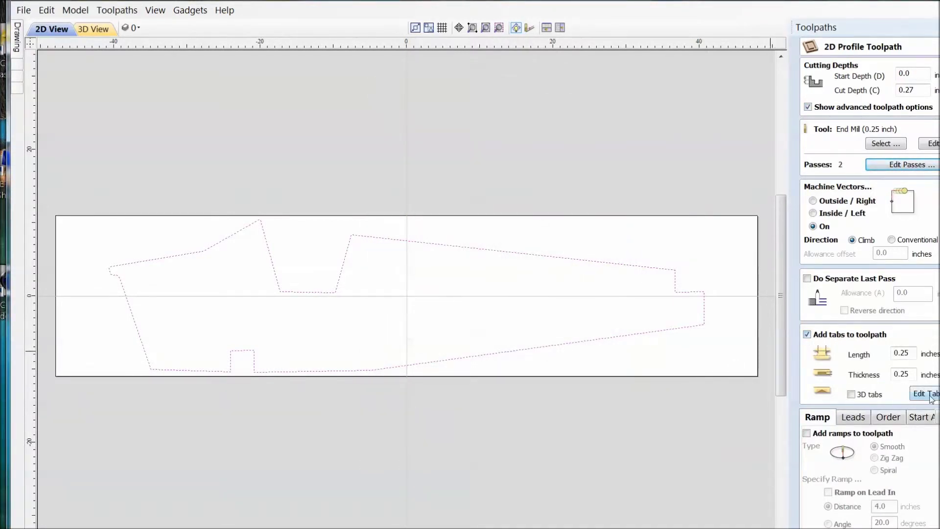
Place seven tabs around the fuselage outline: top peak, left edge, bottom, right edges, notch floor.
{"action": "left_click", "coordinate": [924, 394]}
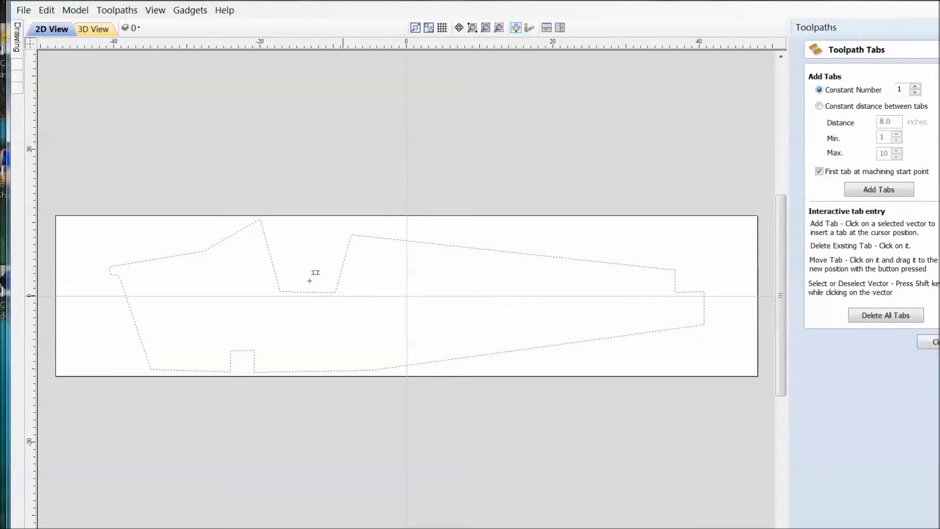
{"action": "left_click", "coordinate": [261, 220]}
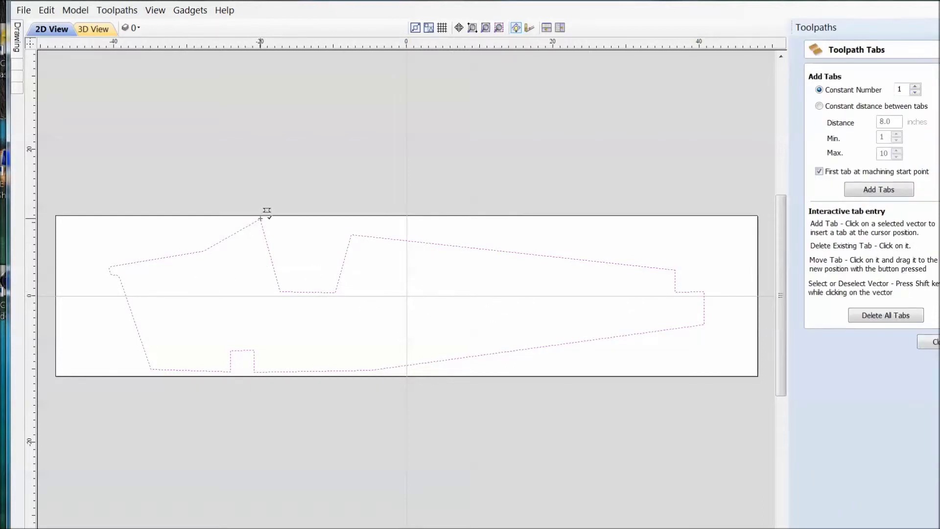
{"action": "left_click", "coordinate": [127, 300]}
{"action": "left_click", "coordinate": [215, 371]}
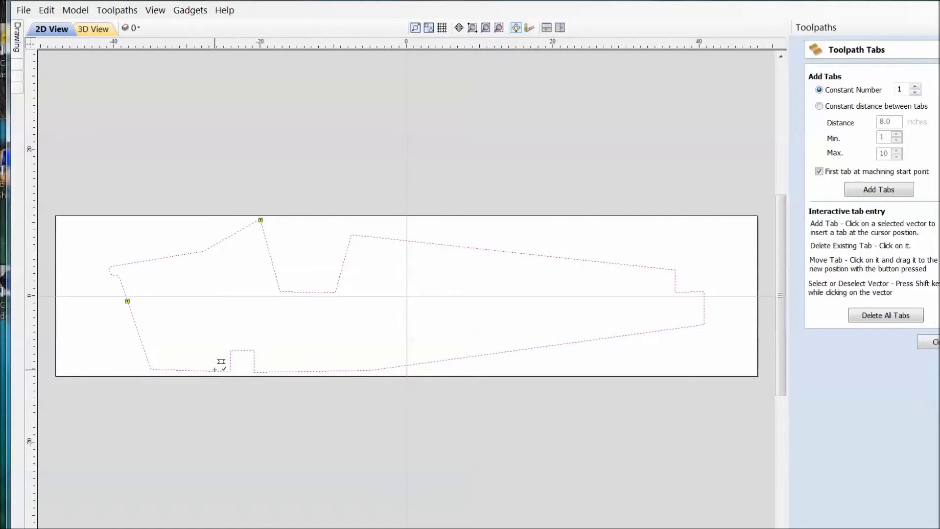
{"action": "left_click", "coordinate": [337, 371]}
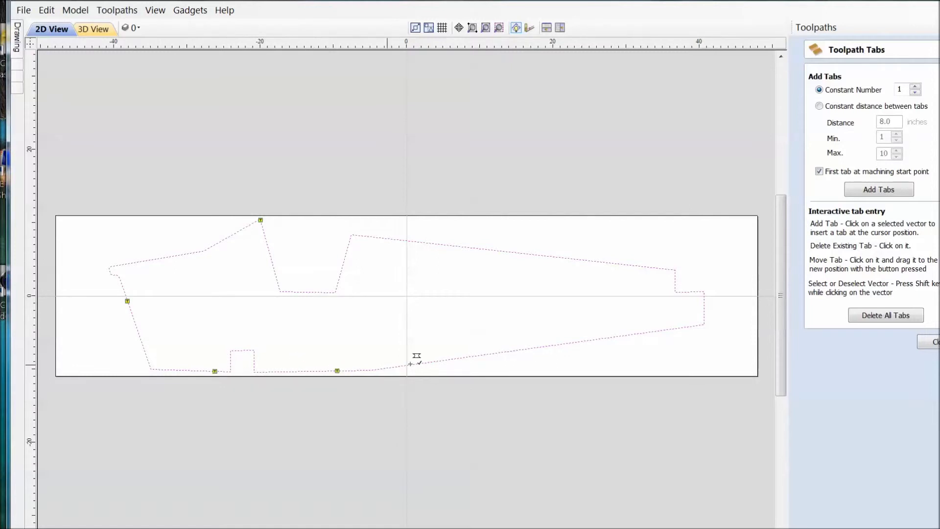
{"action": "left_click", "coordinate": [629, 335]}
{"action": "left_click", "coordinate": [526, 254]}
{"action": "left_click", "coordinate": [307, 292]}
{"action": "left_click", "coordinate": [932, 342]}
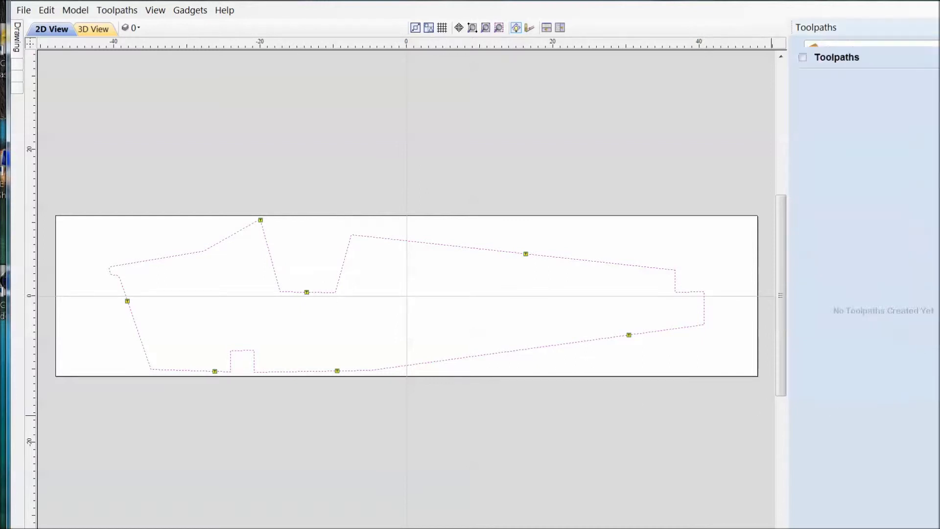
{"action": "scroll", "coordinate": [869, 294], "scroll_direction": "down", "scroll_amount": 3}
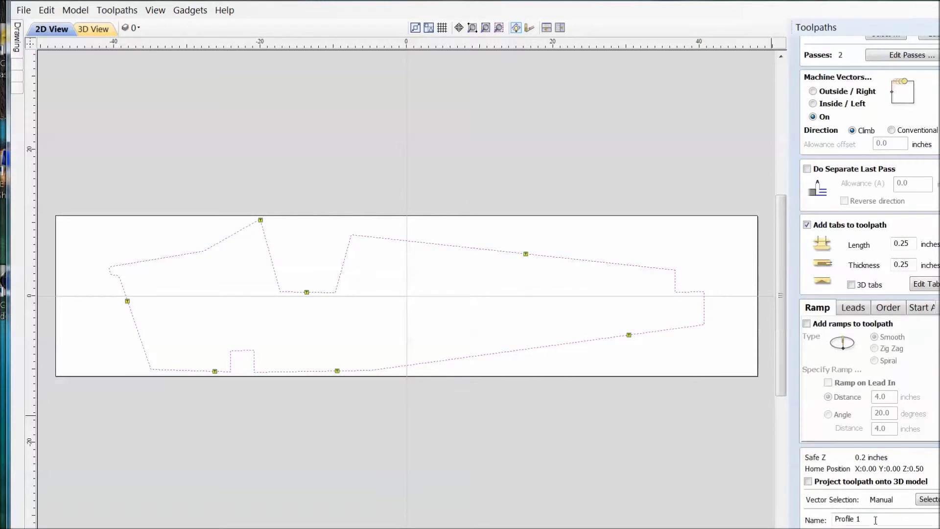
Rename the profile toolpath to 'cut out' and calculate it.
{"action": "left_click_drag", "start_coordinate": [876, 520], "coordinate": [741, 512]}
{"action": "type", "text": "cut out"}
{"action": "key", "text": "Return"}
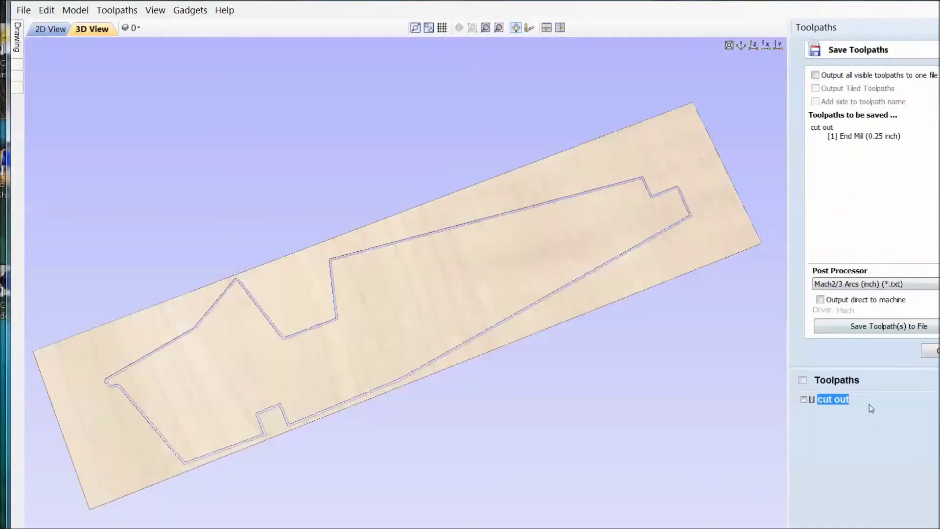
Save the toolpath to a file in drive (E:) > aircraft fuselage diagram.
{"action": "left_click", "coordinate": [893, 332]}
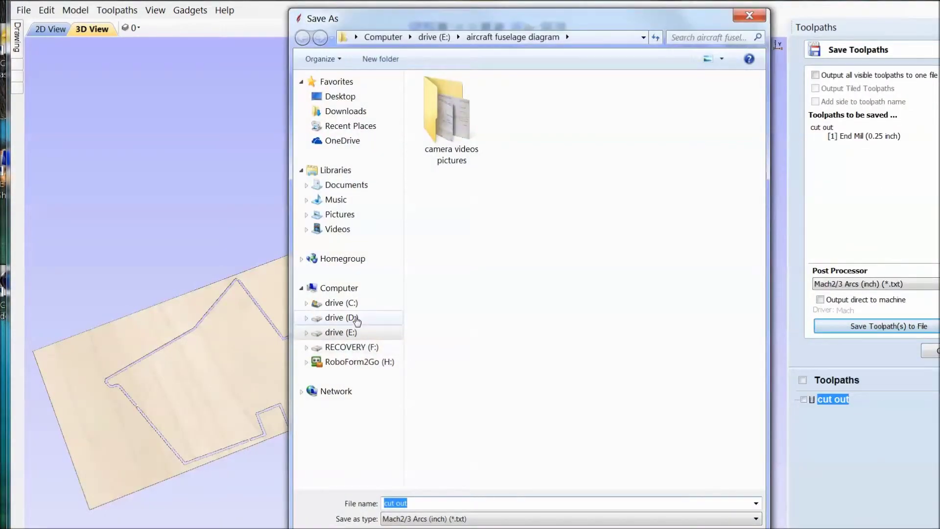
{"action": "left_click", "coordinate": [348, 333]}
{"action": "double_click", "coordinate": [476, 130]}
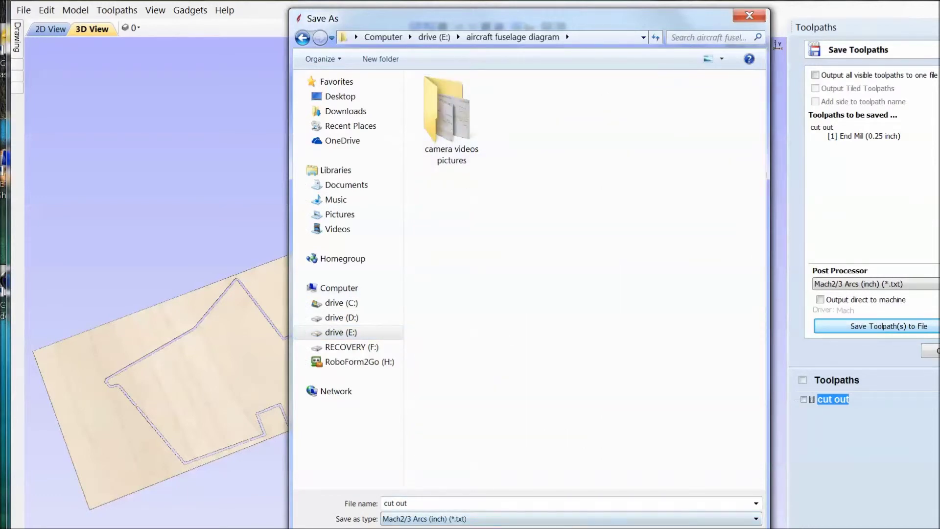
{"action": "key", "text": "Return"}
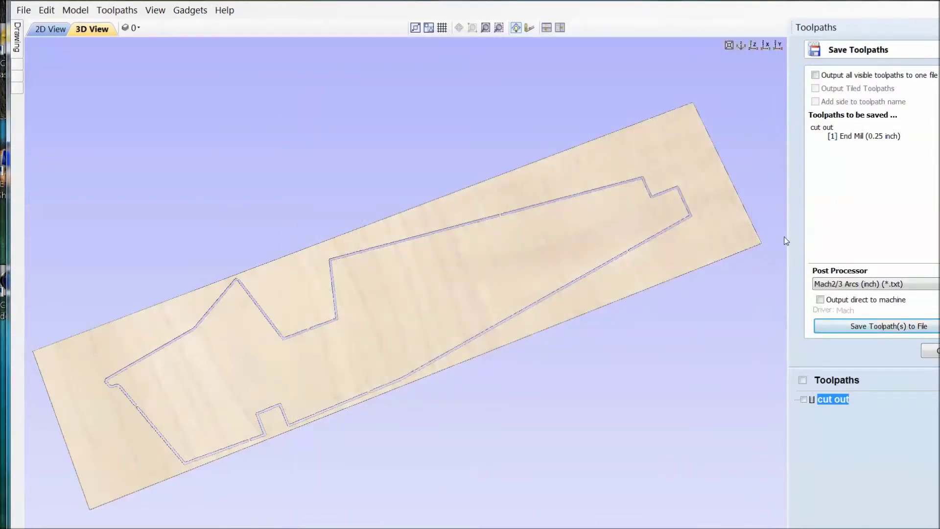